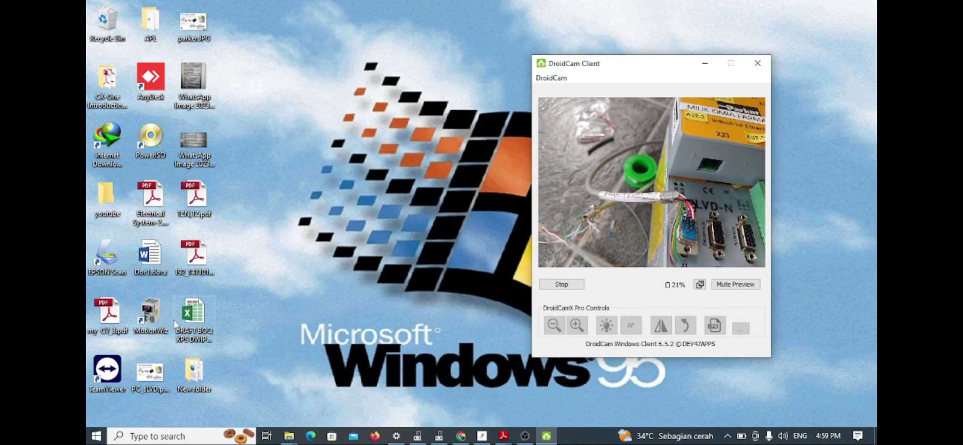
# - Open MotionWiz and move the DroidCam and MotionWiz windows apart so both can be seen
pyautogui.doubleClick(158, 319)
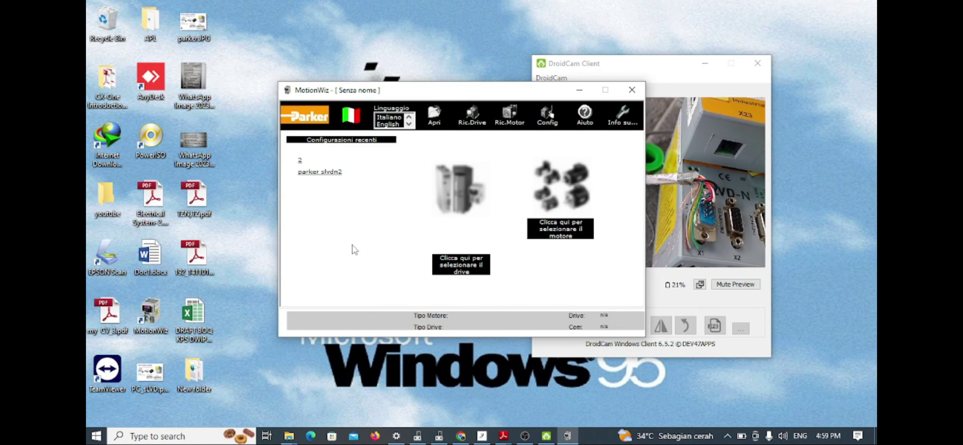
pyautogui.moveTo(615, 64); pyautogui.dragTo(701, 9)
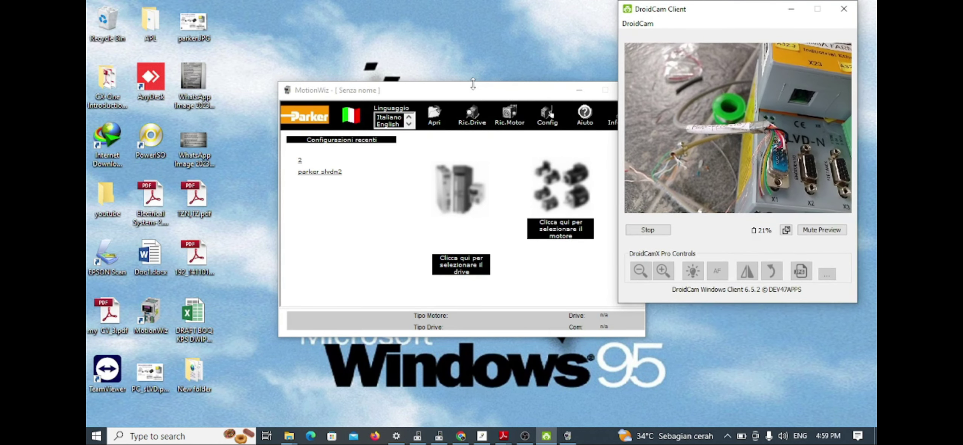
pyautogui.click(425, 93)
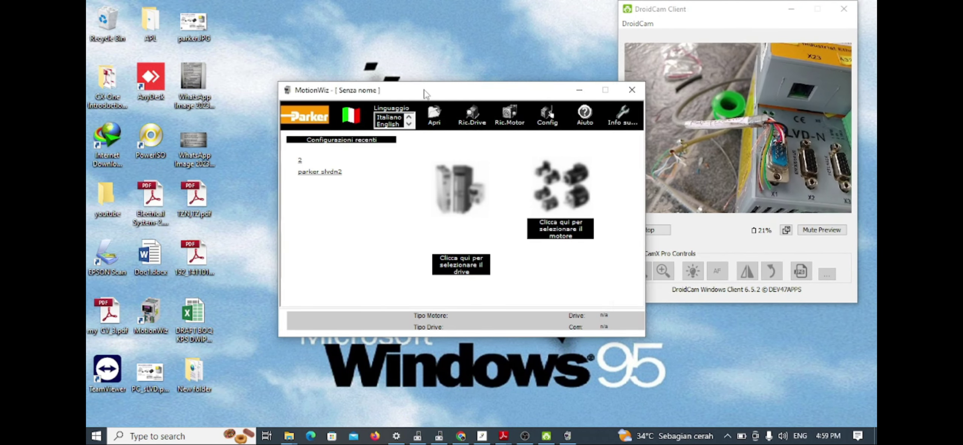
pyautogui.moveTo(425, 93); pyautogui.dragTo(351, 85)
# - Select the SLVD-N drive with size 5 and 230 V, and apply the selection
pyautogui.click(394, 256)
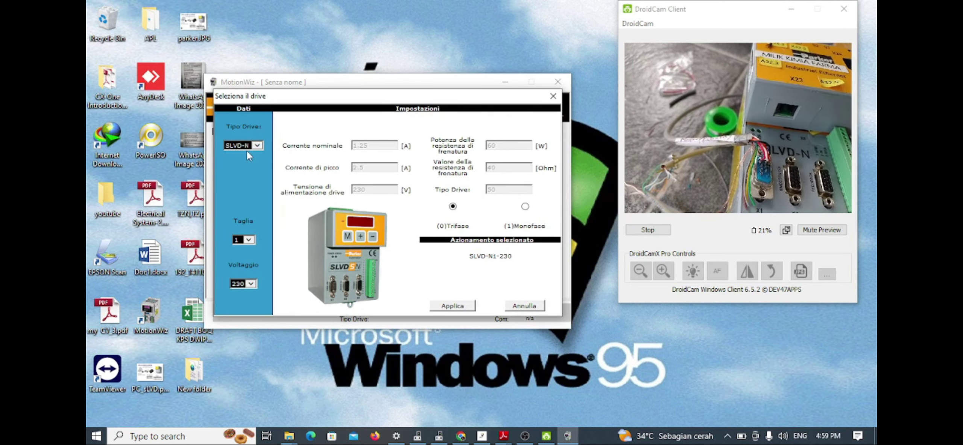
pyautogui.click(249, 240)
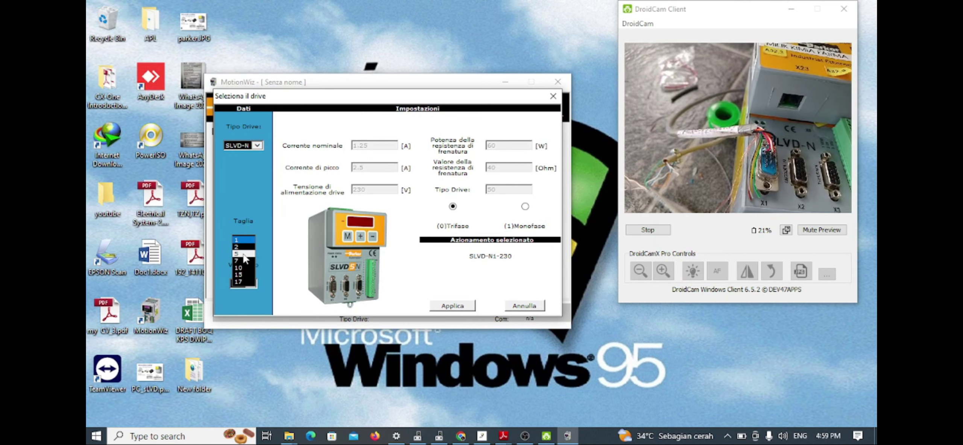
pyautogui.click(453, 306)
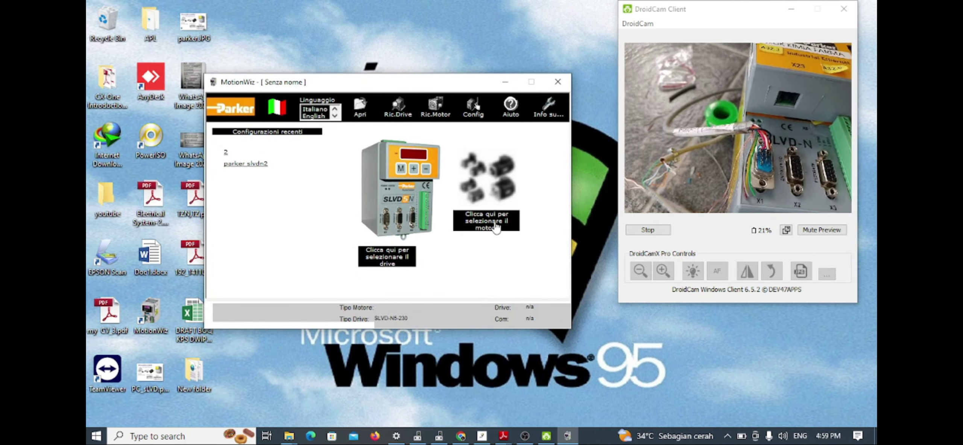
# - Apply the MB motor with size 56, speed 2500, torque 0.2 and 230V, and enter the drive configuration
pyautogui.click(497, 227)
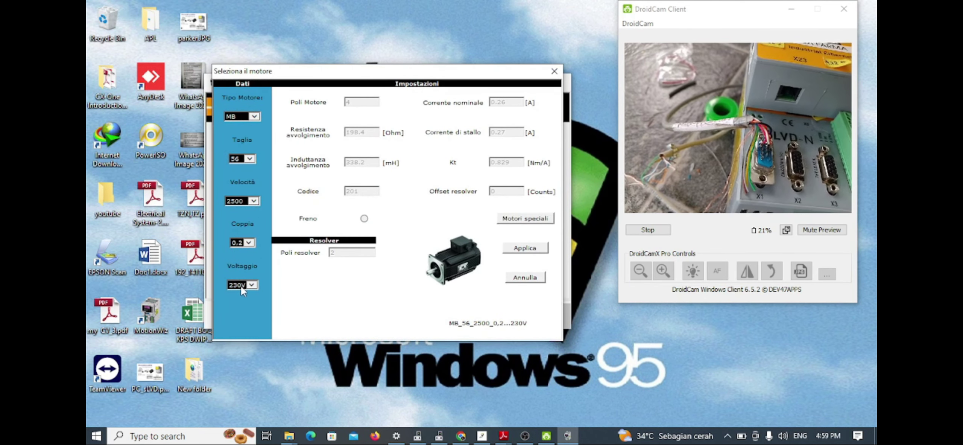
pyautogui.click(521, 250)
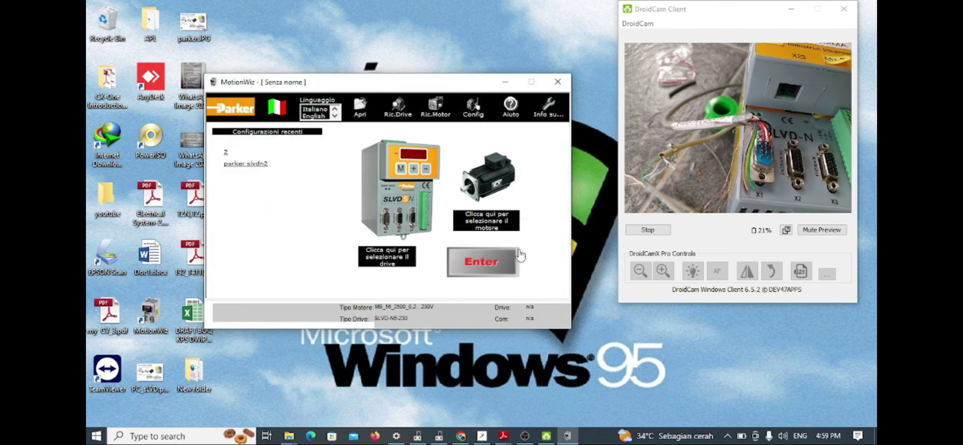
pyautogui.click(478, 268)
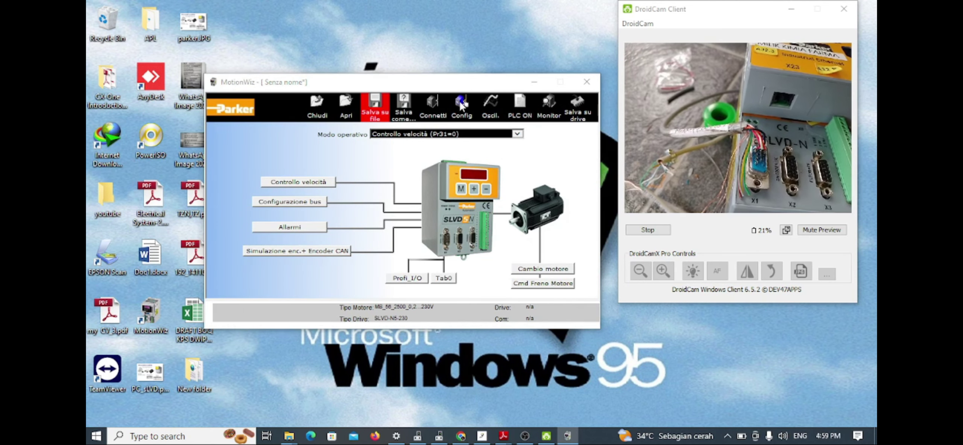
# - Set the connection port to COM10, autodetect the drive by scanning, and apply the detected communication settings
pyautogui.click(462, 105)
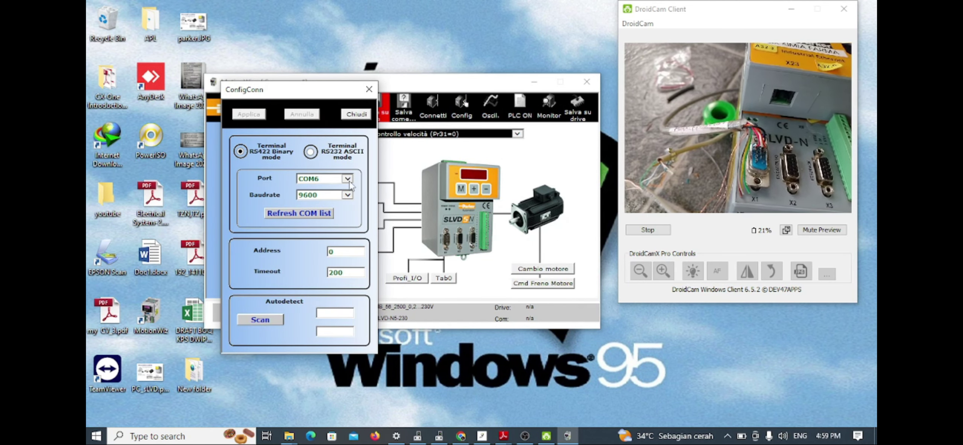
pyautogui.click(347, 178)
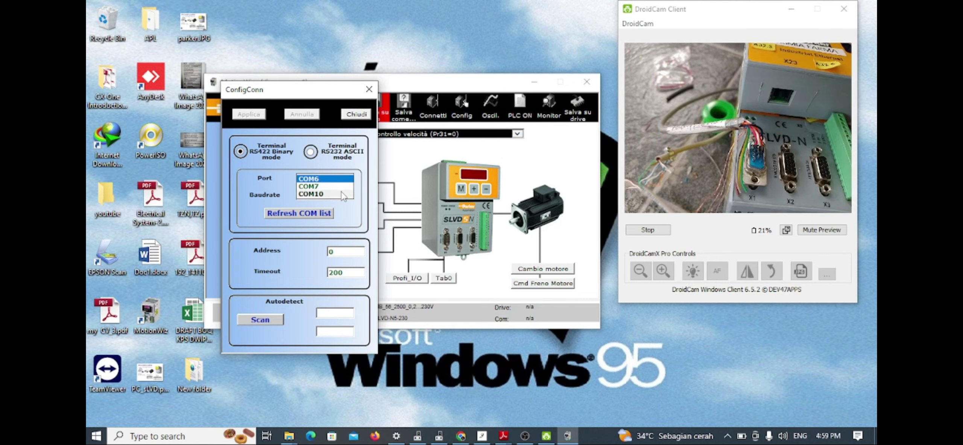
pyautogui.click(341, 194)
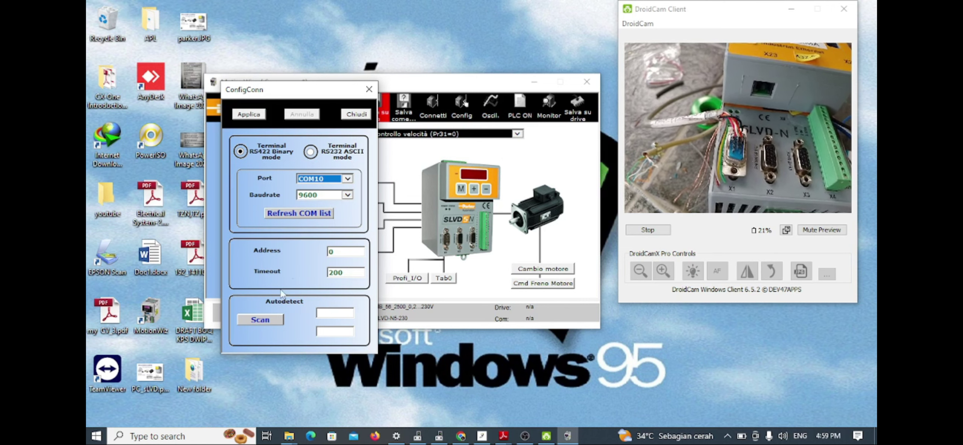
pyautogui.click(260, 320)
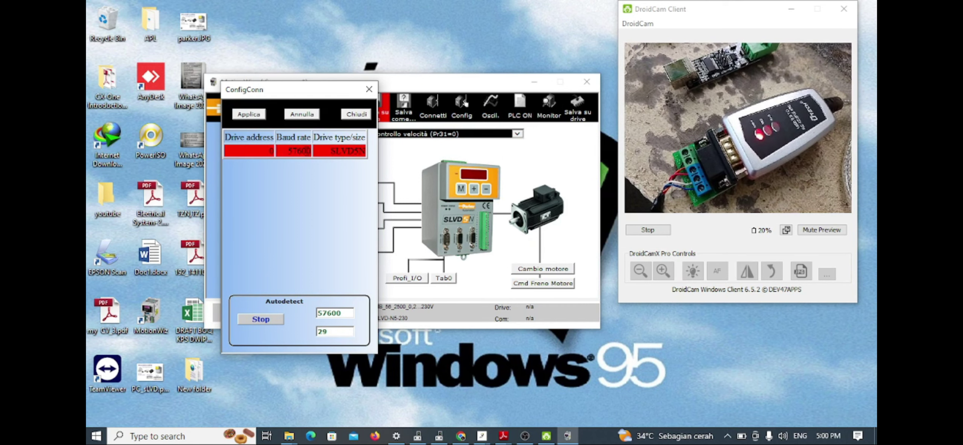
pyautogui.click(305, 115)
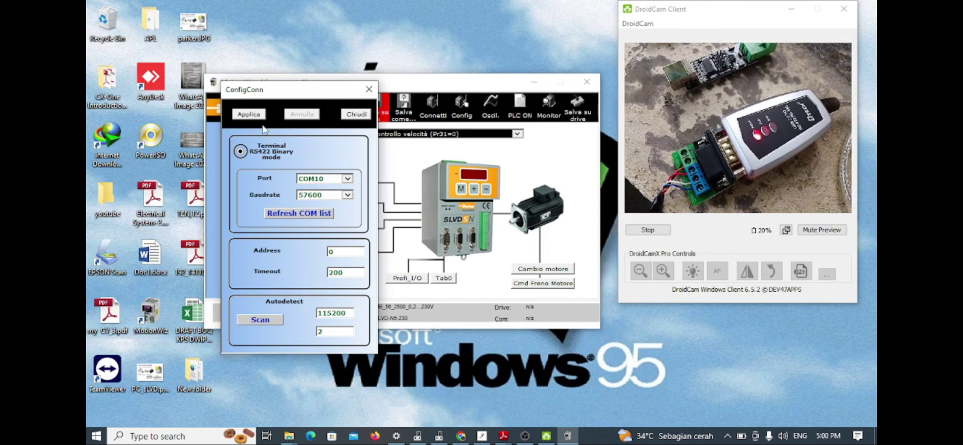
pyautogui.click(259, 119)
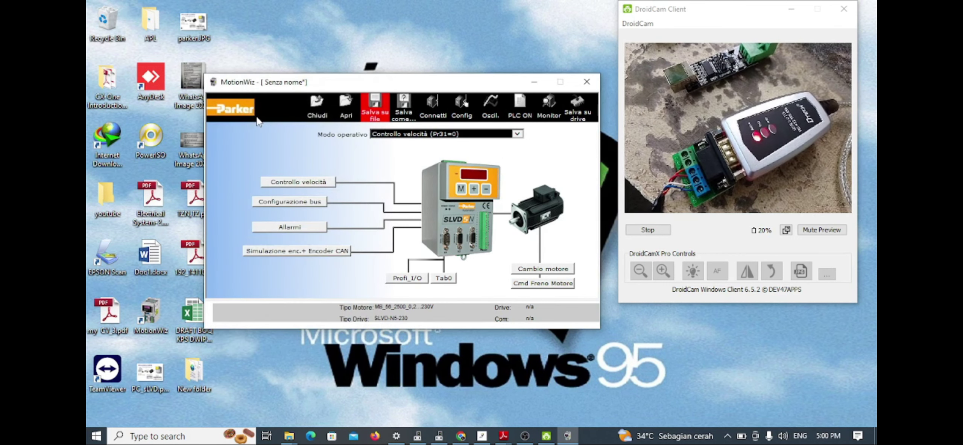
# - Bring the drive online over the serial connection, accepting that the open file is overwritten
pyautogui.click(436, 104)
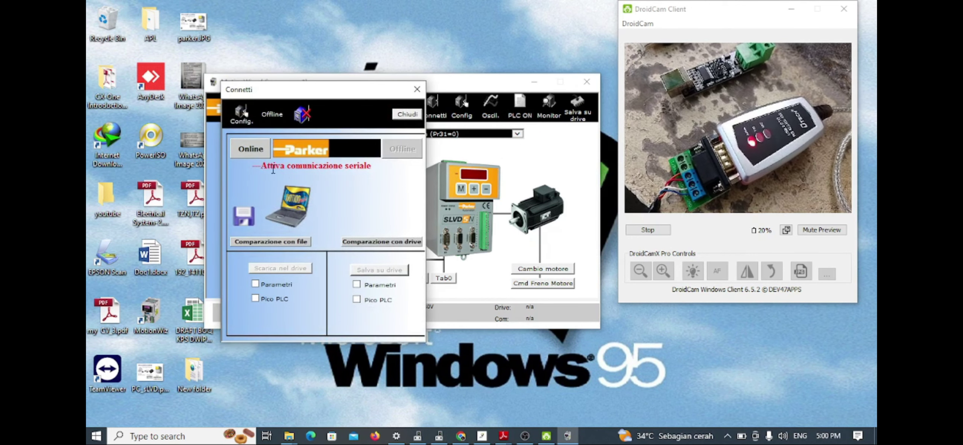
pyautogui.click(251, 149)
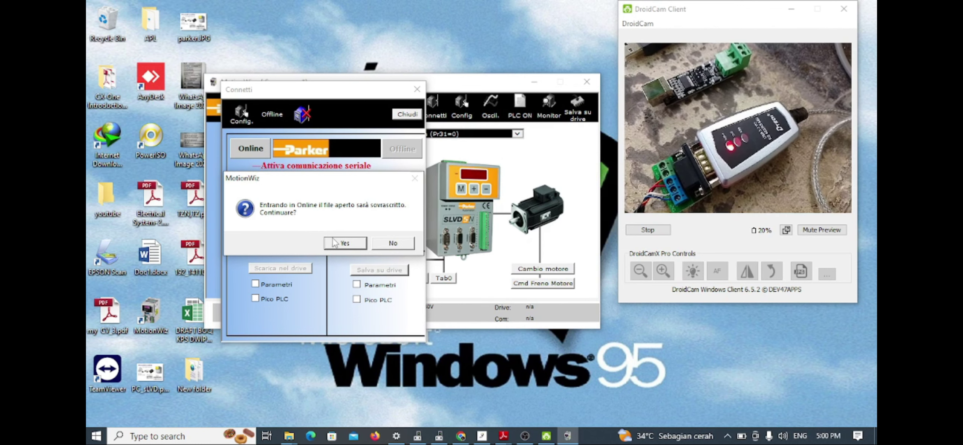
pyautogui.click(354, 246)
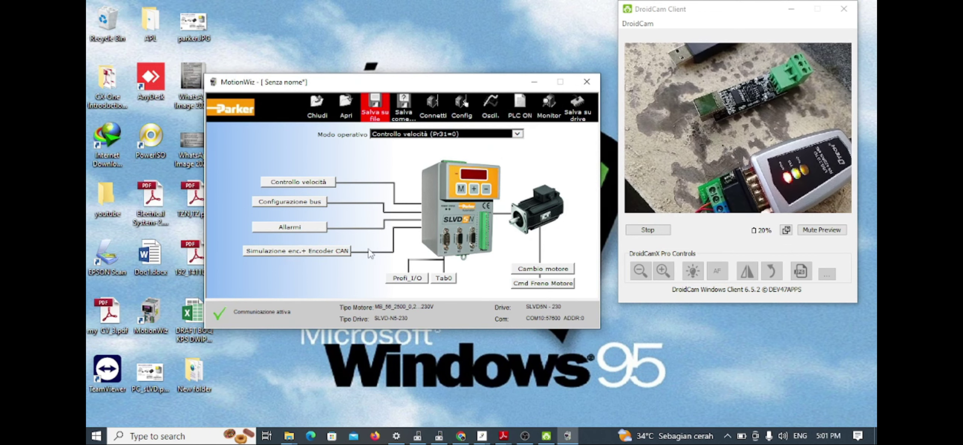
# - Examine the drive's active alarms and pre-alarms in the alarm management view, and close it
pyautogui.click(312, 230)
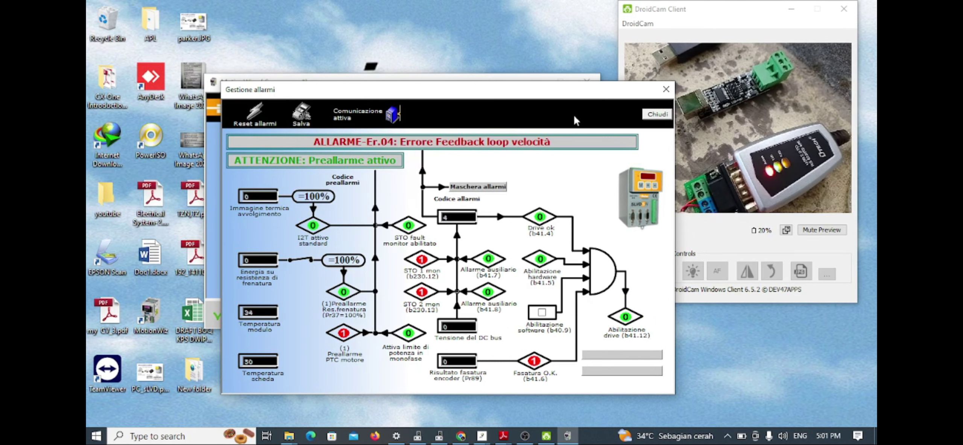
pyautogui.click(664, 107)
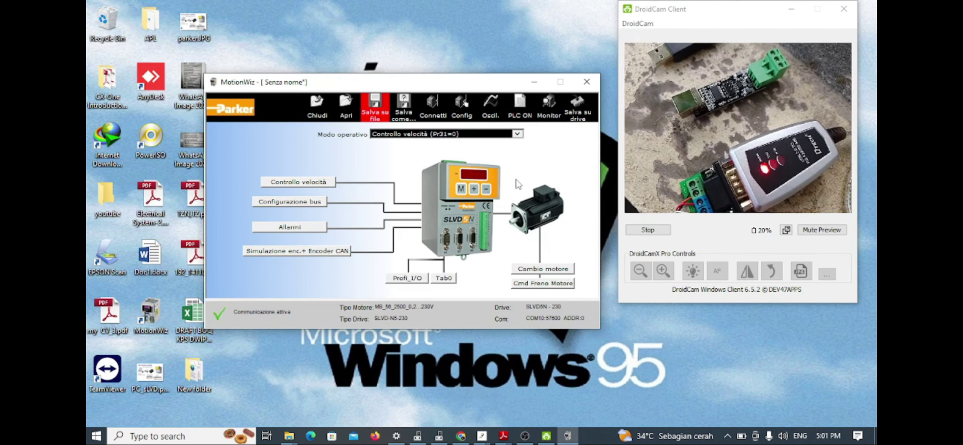
pyautogui.click(674, 362)
pyautogui.rightClick(675, 361)
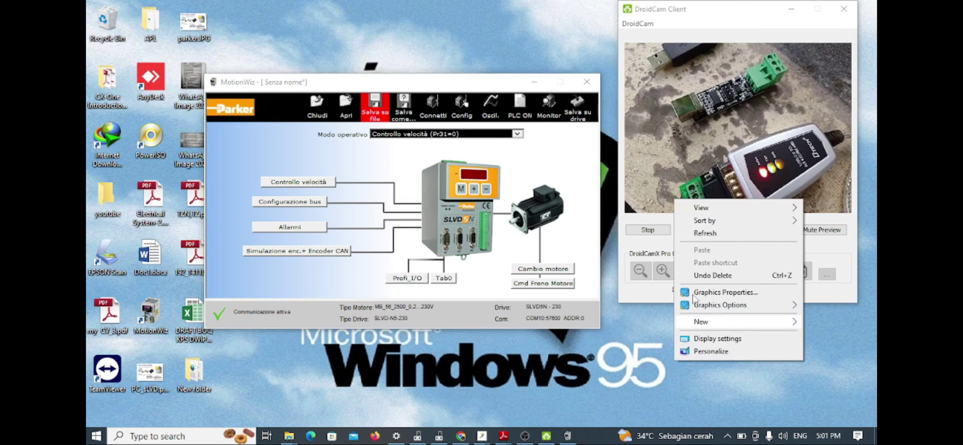
pyautogui.click(718, 231)
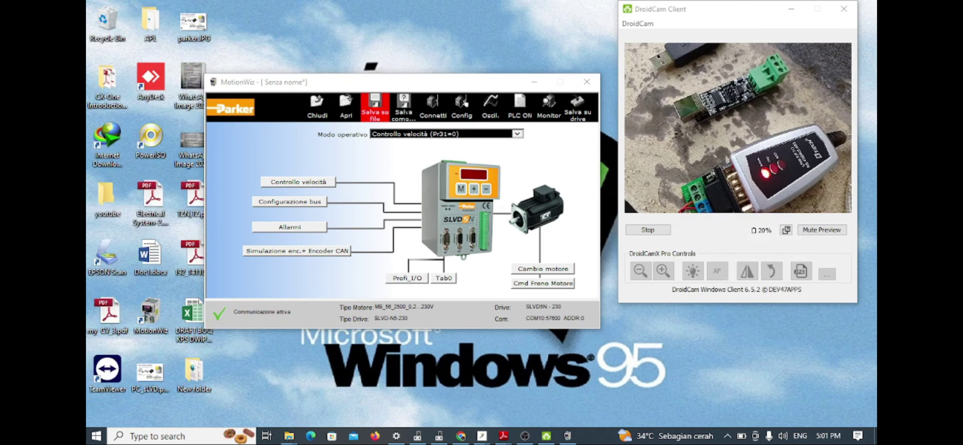
pyautogui.click(404, 109)
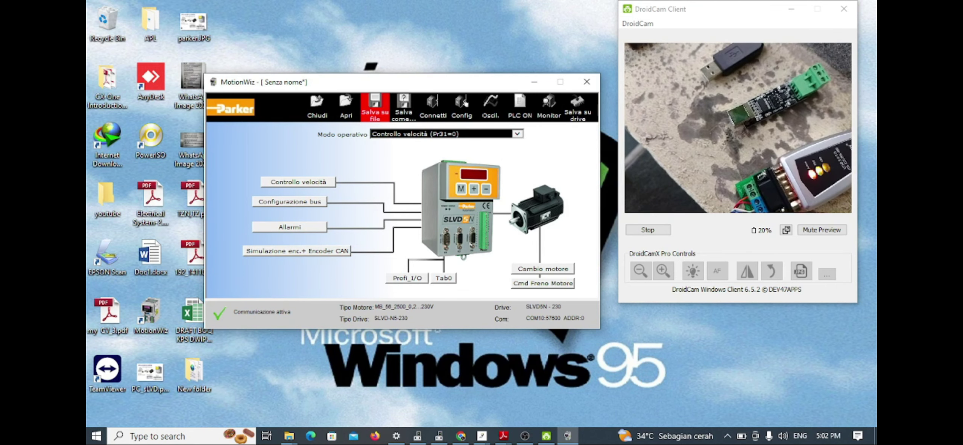
# - View the drive's online Pico PLC ladder program and close it
pyautogui.click(520, 106)
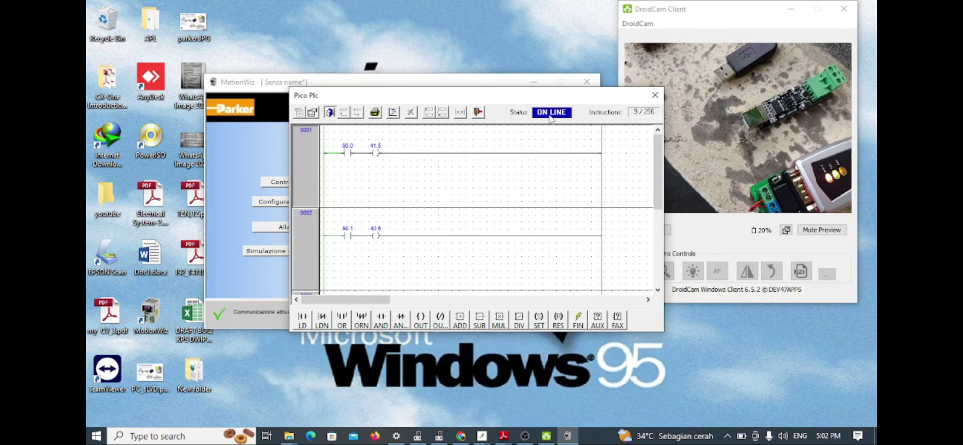
pyautogui.click(656, 97)
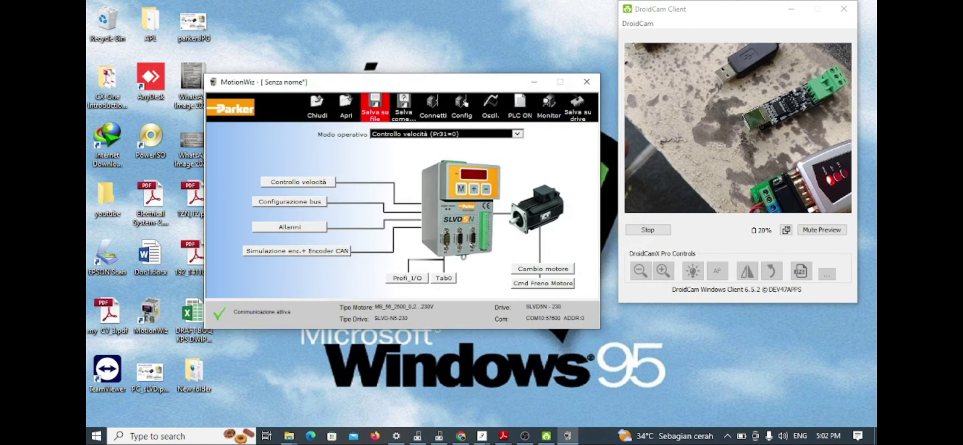
# - Open the parameter monitor in exclusive mode, widen it to view parameter descriptions and values, and close it
pyautogui.click(548, 107)
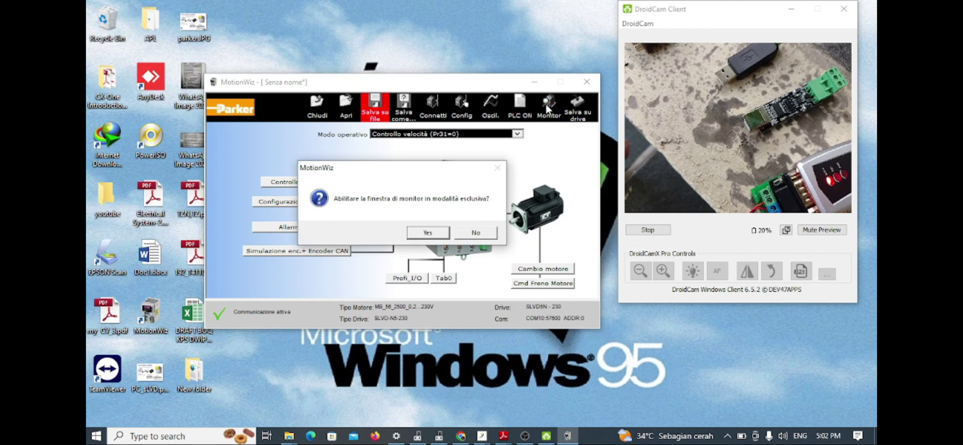
pyautogui.click(438, 234)
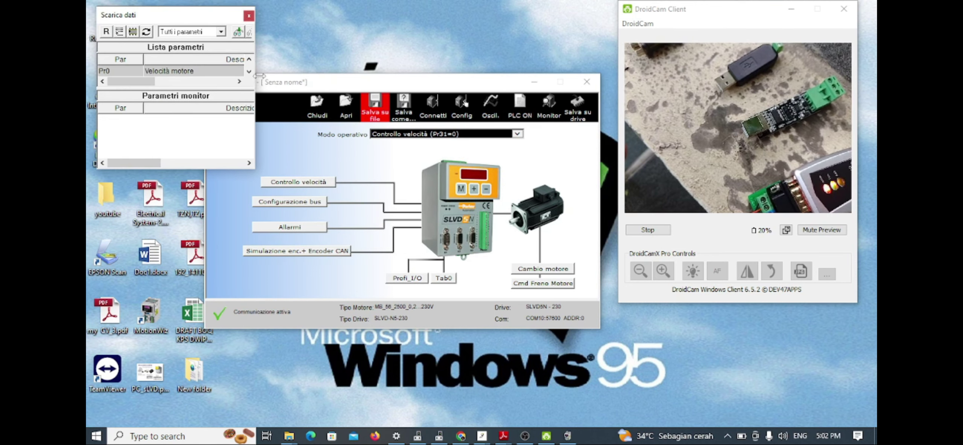
pyautogui.moveTo(260, 75); pyautogui.dragTo(420, 107)
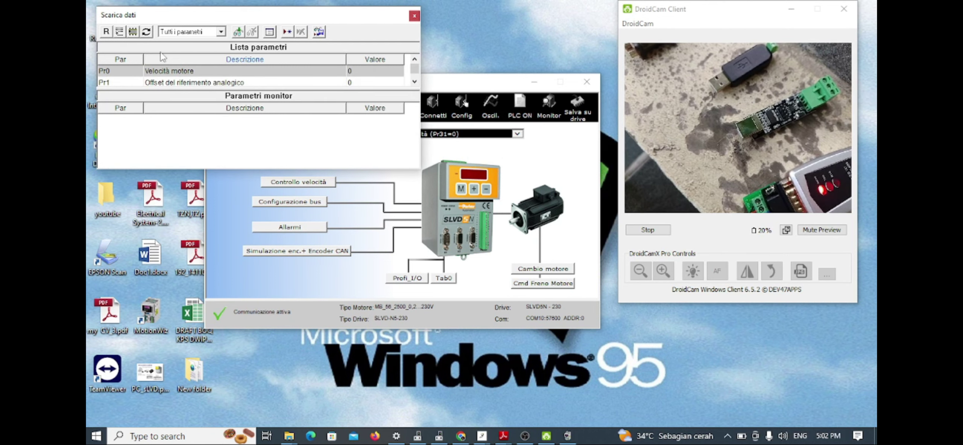
pyautogui.click(414, 17)
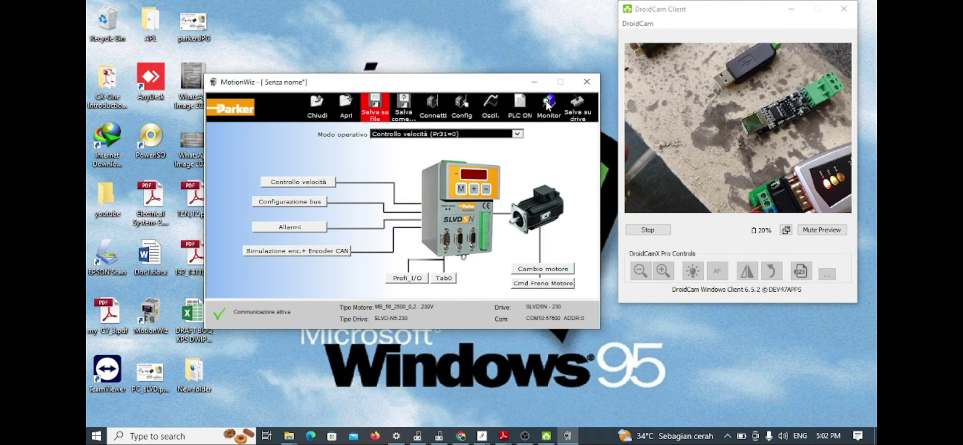
# - View the oscilloscope with its trigger and channel settings, and close it
pyautogui.click(492, 103)
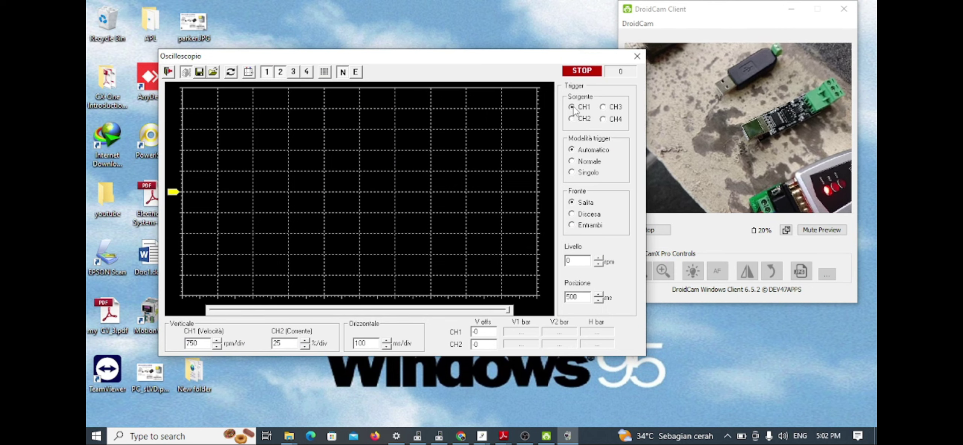
pyautogui.click(643, 60)
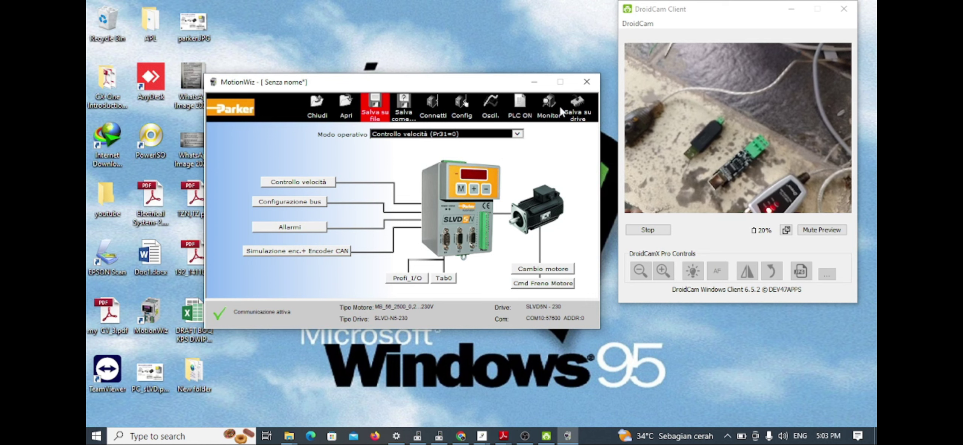
pyautogui.moveTo(525, 435)
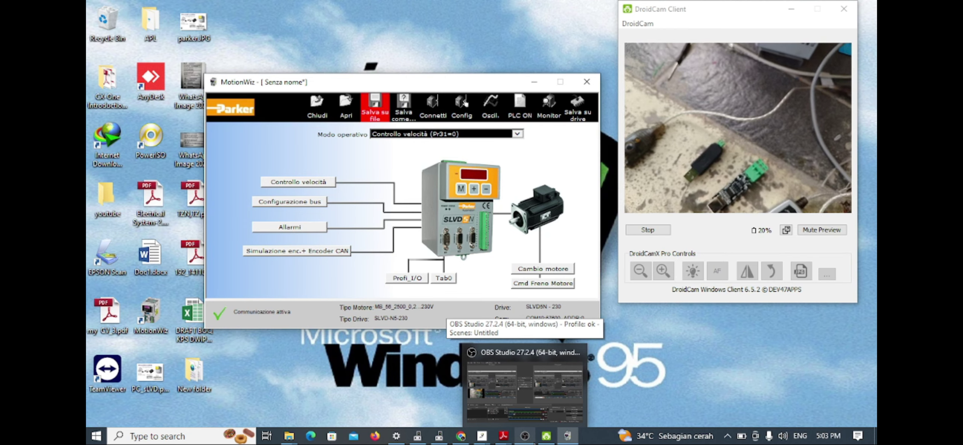
pyautogui.click(554, 384)
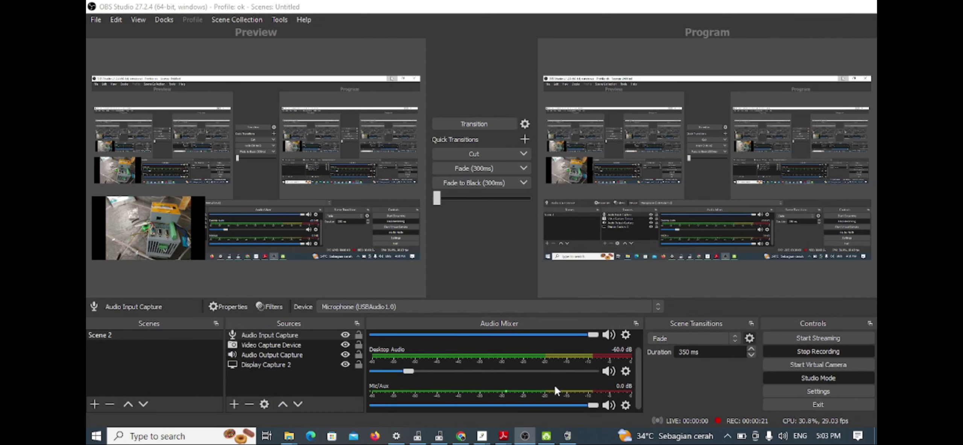
pyautogui.click(813, 350)
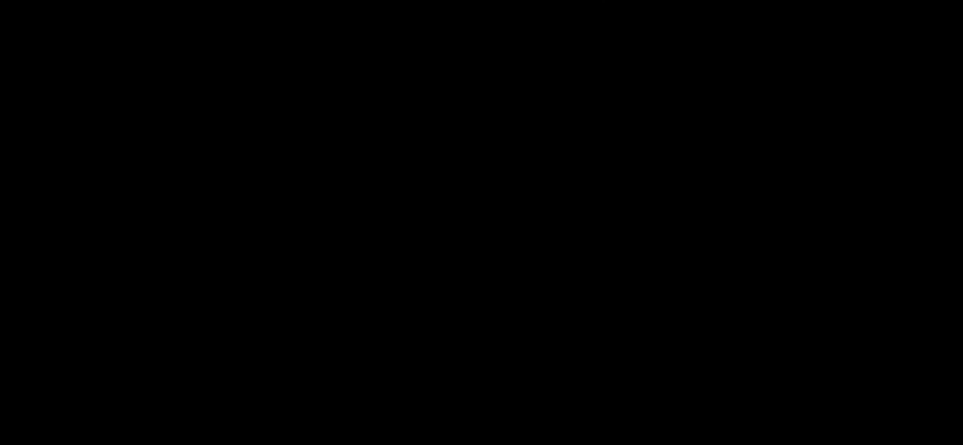